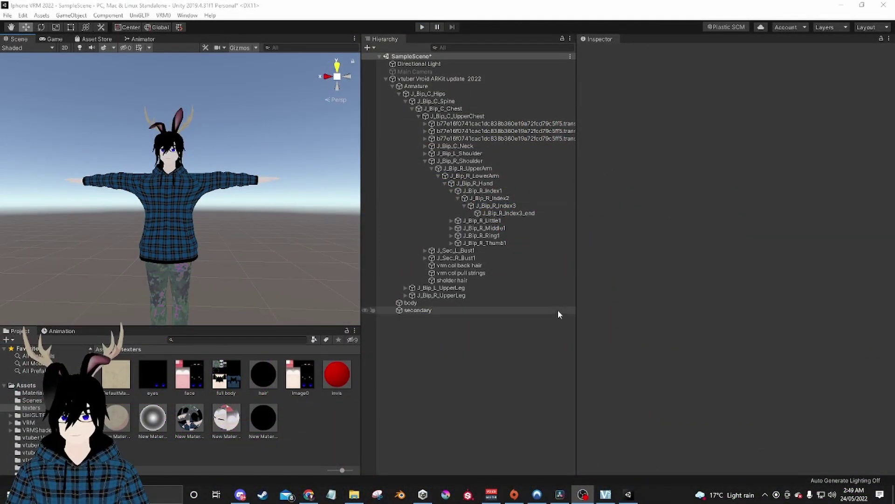
Step: Create a 3D Sphere object from the Hierarchy's context menu
right_click(435, 372)
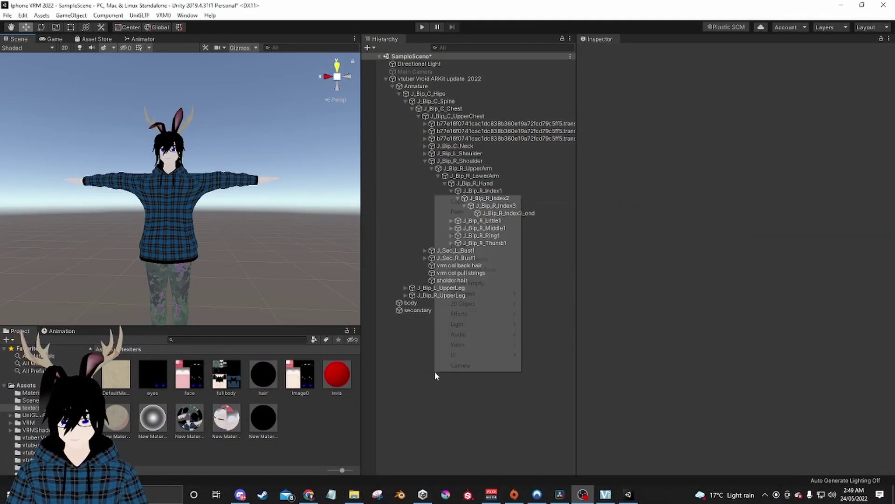
click(394, 375)
right_click(421, 367)
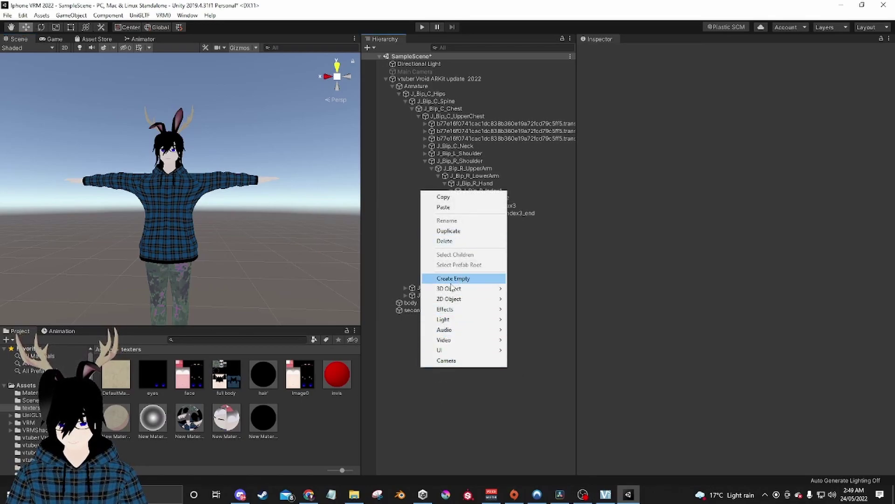
mouse_move(455, 289)
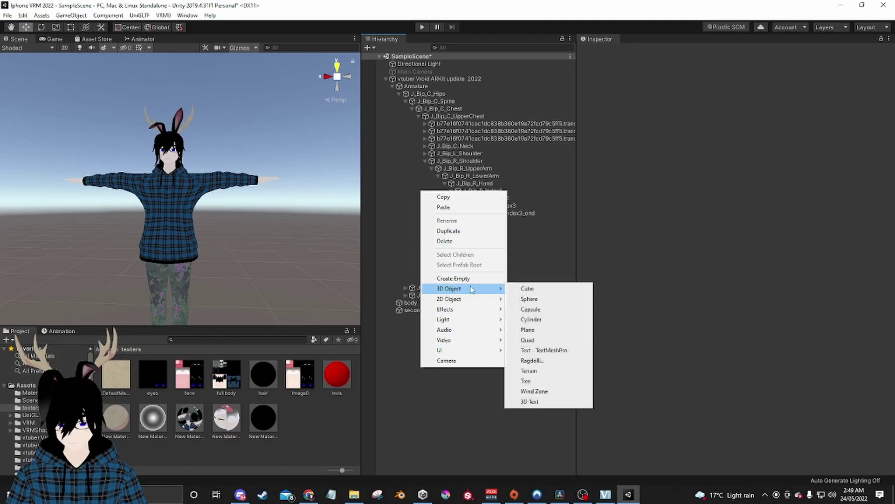
click(550, 299)
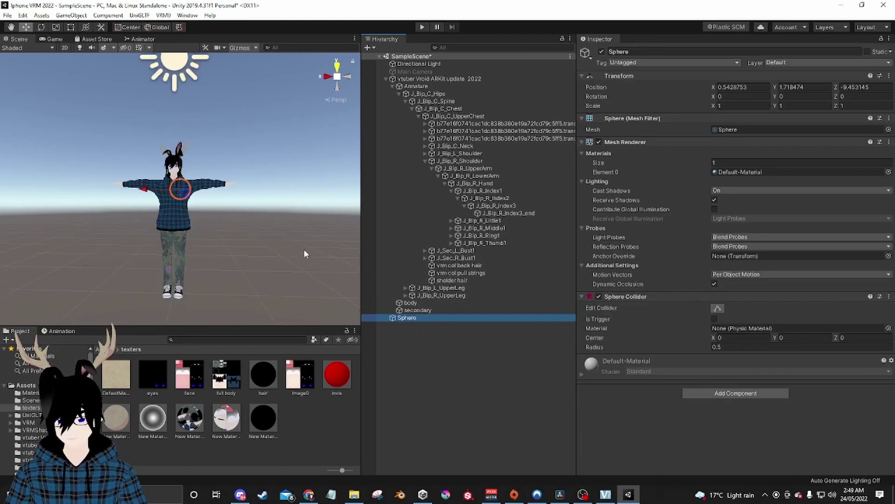
Step: Orbit the Scene view to bring the avatar and the new sphere into sight
alt+drag(97, 135, 147, 213)
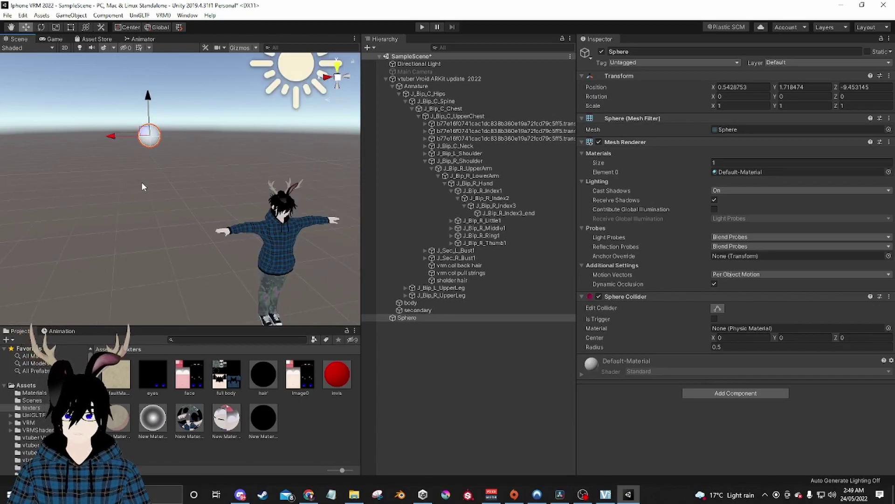
mouse_move(151, 182)
alt+mouse_down()
mouse_move(183, 215)
mouse_move(212, 209)
mouse_move(128, 200)
mouse_move(142, 196)
alt+mouse_up()
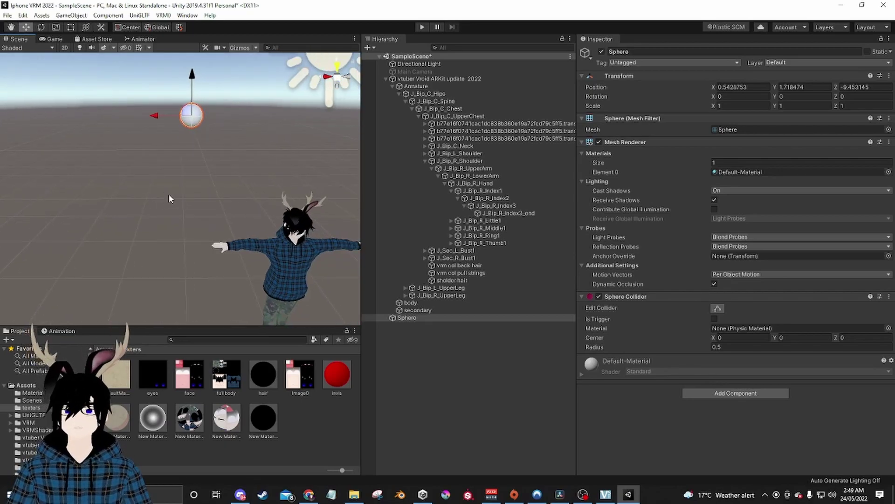
alt+drag(168, 210, 180, 185)
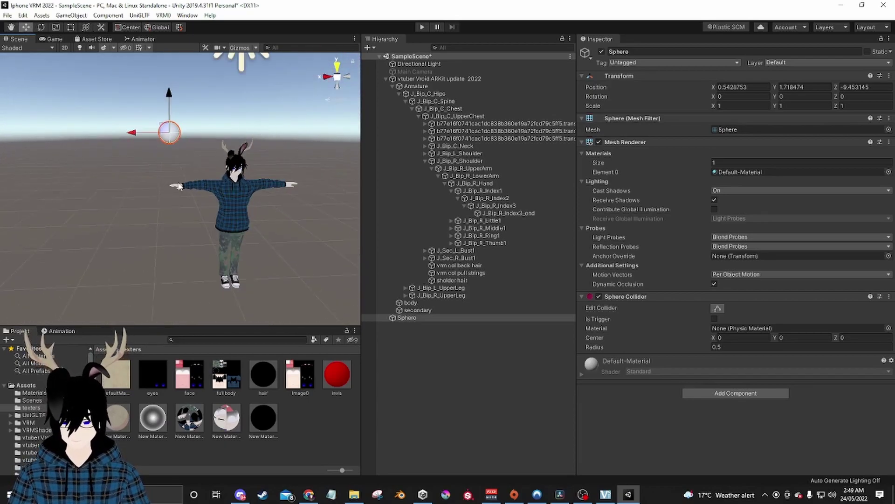
alt+drag(179, 137, 185, 141)
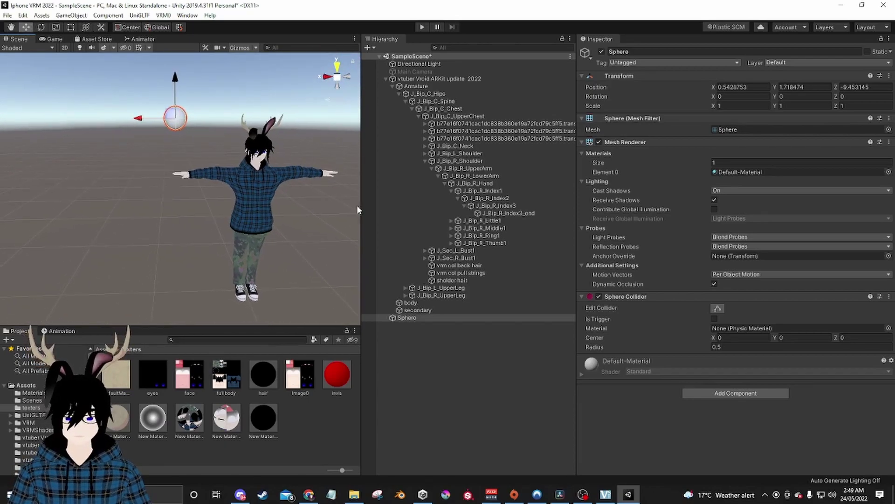
Step: Reset the sphere's Transform position to 0, 0, 0
click(857, 86)
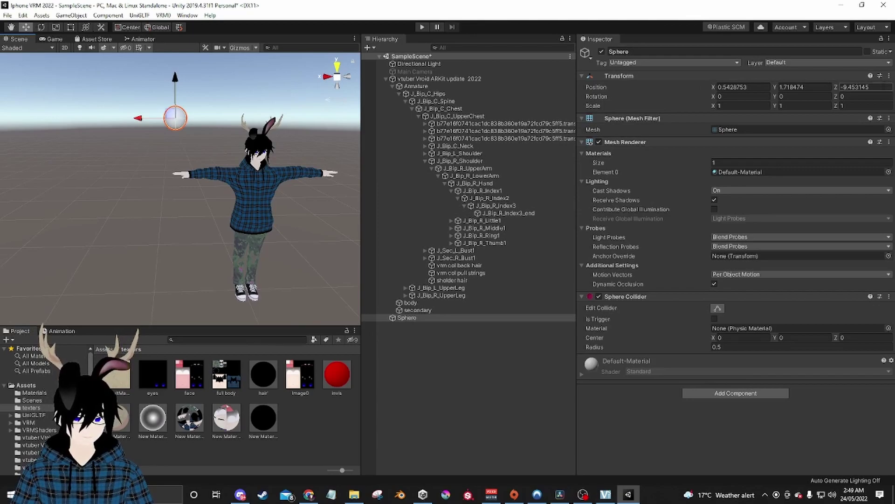
text(0)
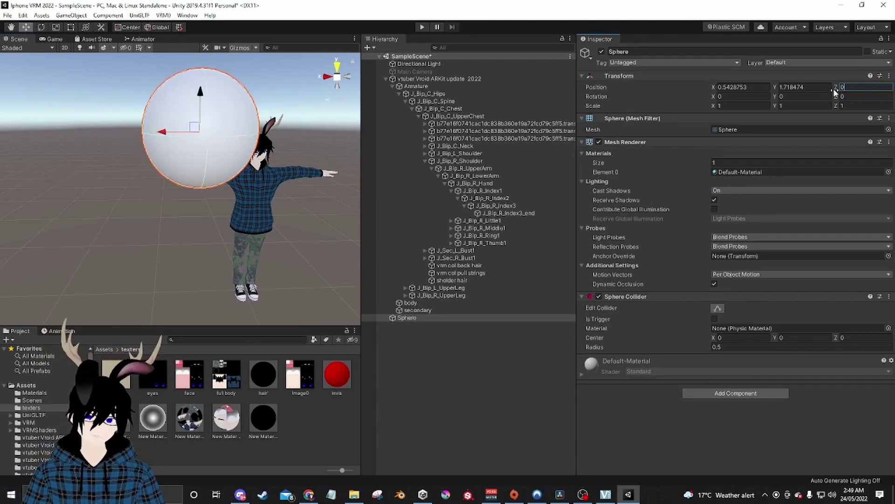
click(812, 86)
text(0)
click(742, 87)
text(0)
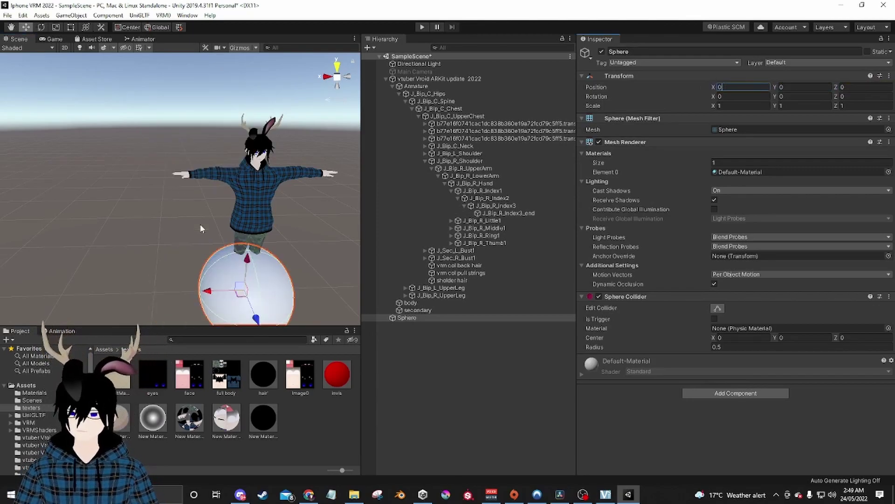
Step: Lift the sphere beside the avatar, shrink it to about 0.104, and apply New Material 2
drag(212, 292, 123, 236)
click(55, 27)
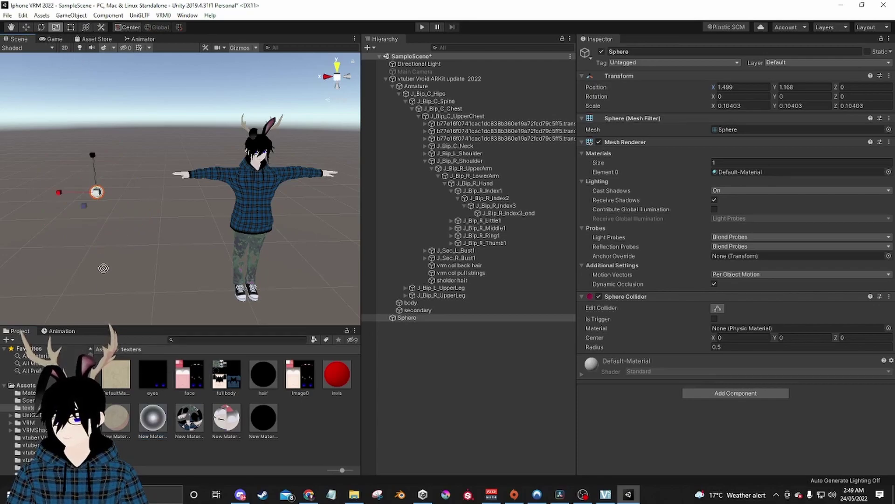
drag(102, 201, 99, 196)
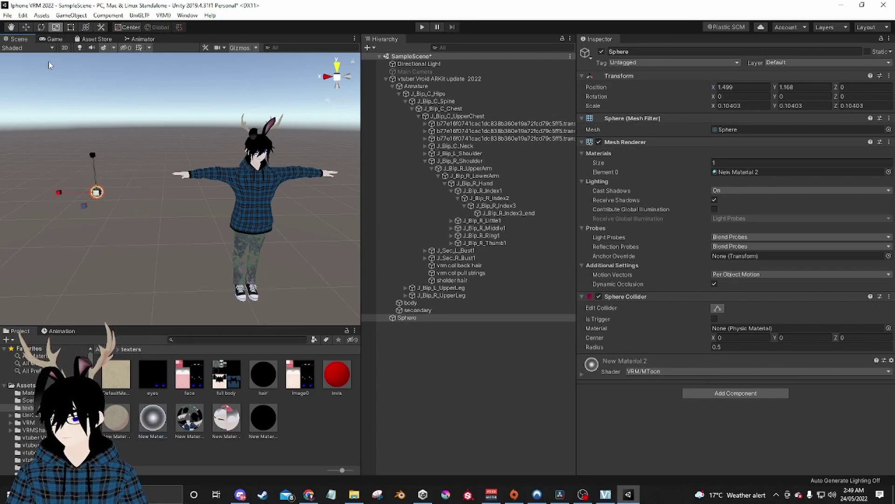
Step: Move the sphere to about X 0.972, Y 1.324, up toward the right hand
click(27, 27)
drag(59, 191, 119, 192)
drag(146, 161, 146, 144)
right_drag(146, 144, 179, 240)
Step: Nudge the sphere along X and Z to X 0.891, Z 0.028, just past the index fingertip
click(179, 240)
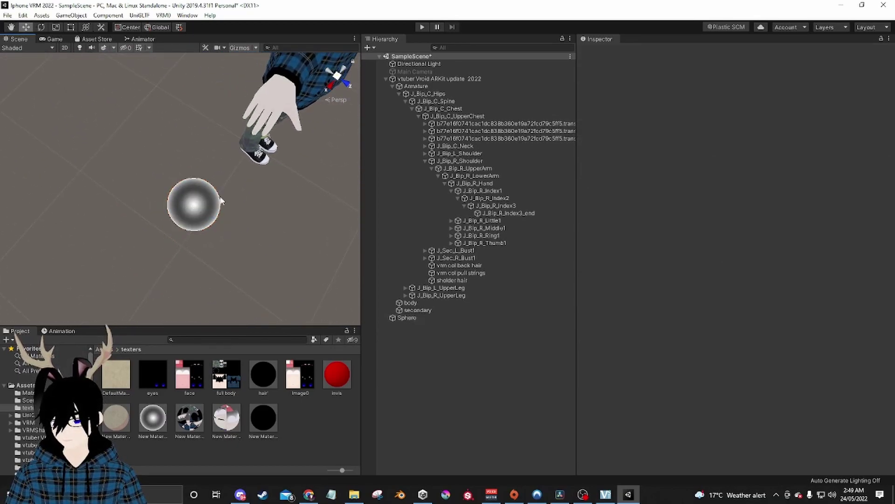
click(427, 318)
drag(174, 232, 205, 216)
drag(248, 192, 263, 212)
right_drag(263, 211, 172, 124)
middle_drag(172, 125, 180, 144)
Step: Zoom in on the pointing hand and select the J_Bip_R_Index3_end fingertip bone
click(526, 213)
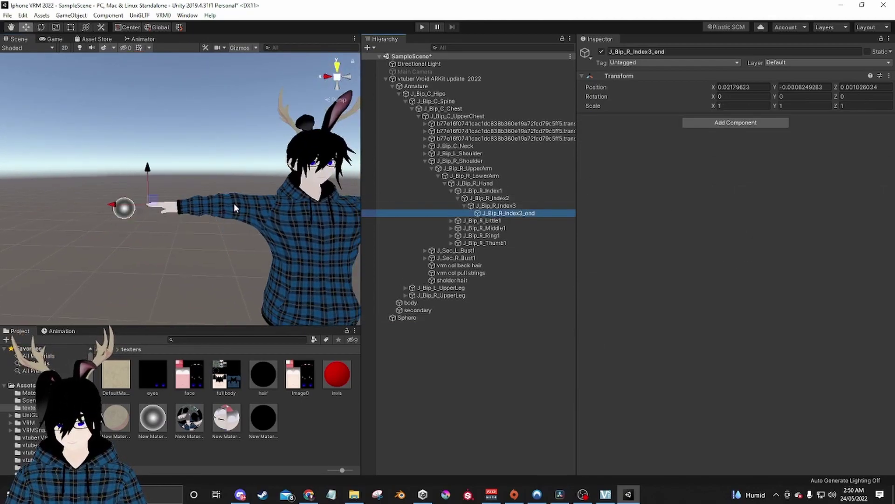
scroll(178, 201, up, 3)
right_drag(178, 201, 159, 201)
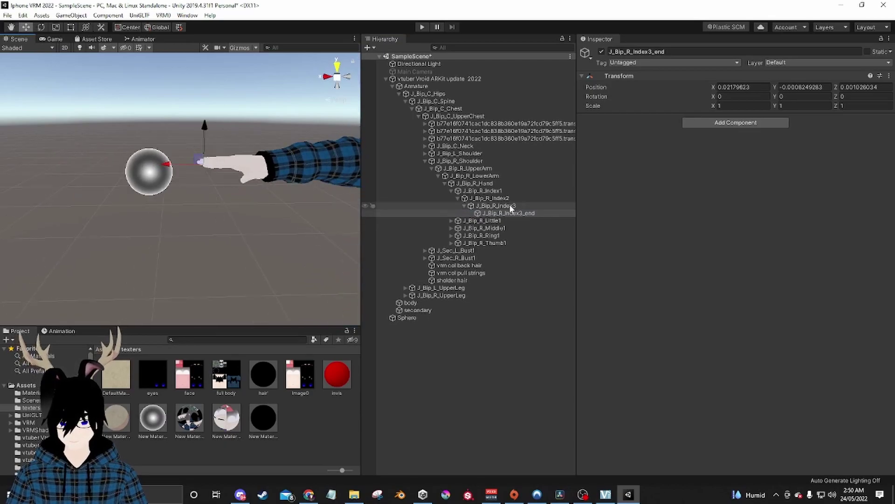
click(512, 206)
click(510, 213)
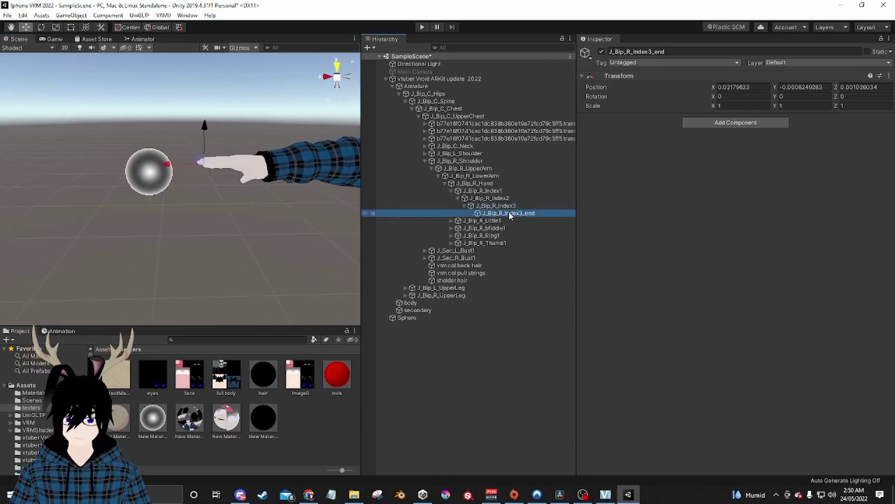
Step: Create an empty child GameObject under J_Bip_R_Index3_end and start renaming it
right_click(514, 214)
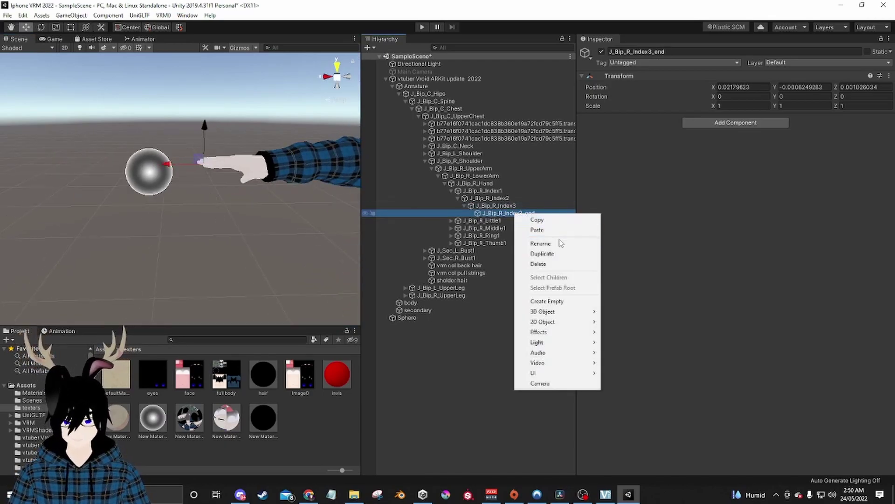
click(570, 303)
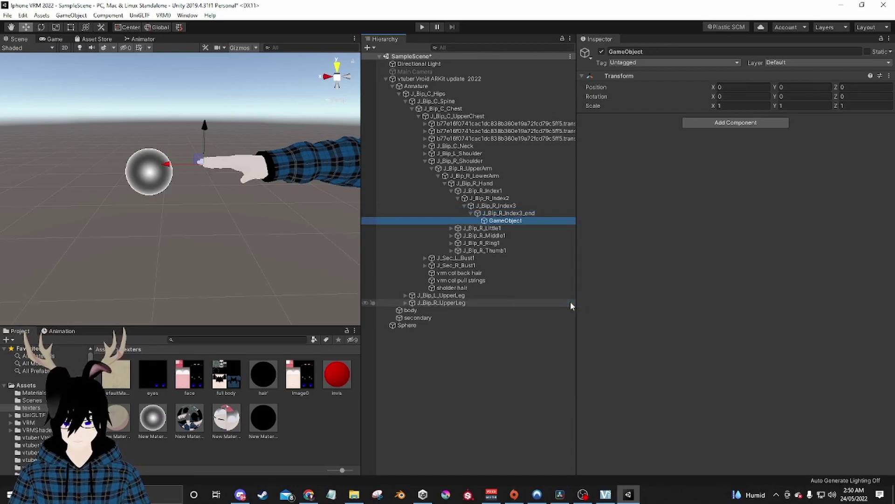
right_click(508, 219)
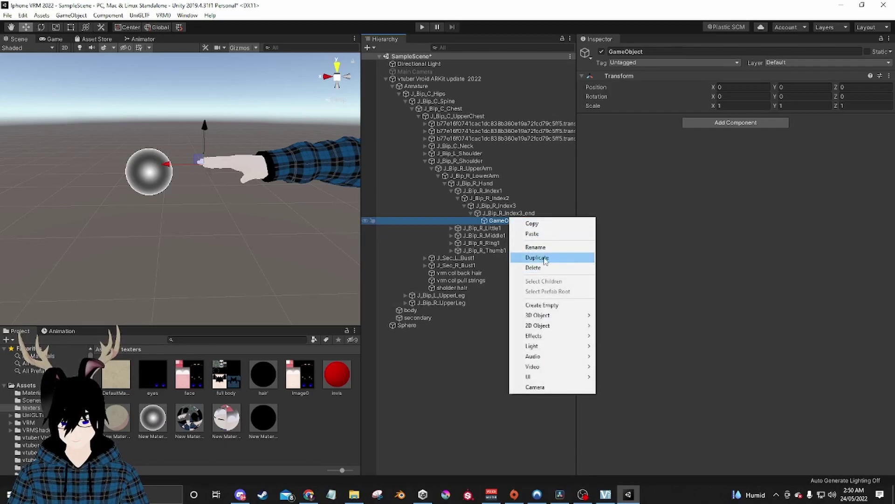
click(535, 247)
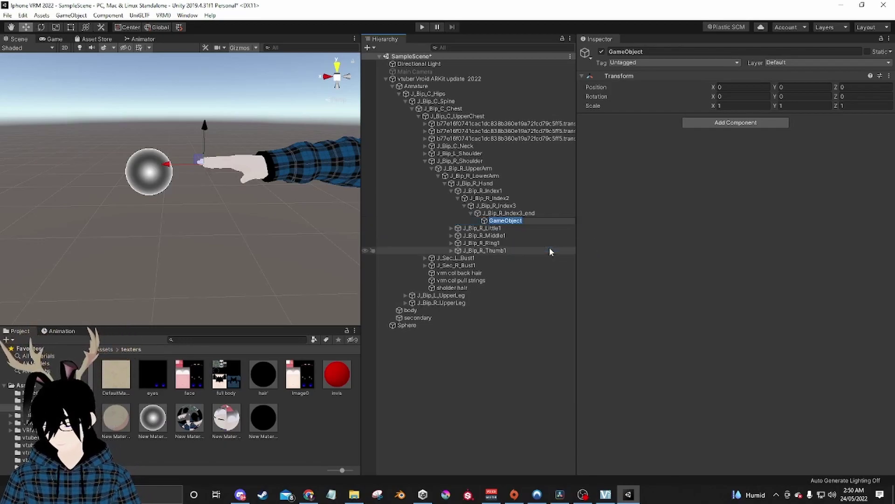
text(Righ)
key(BackSpace)
key(BackSpace)
key(BackSpace)
key(BackSpace)
text(ancore)
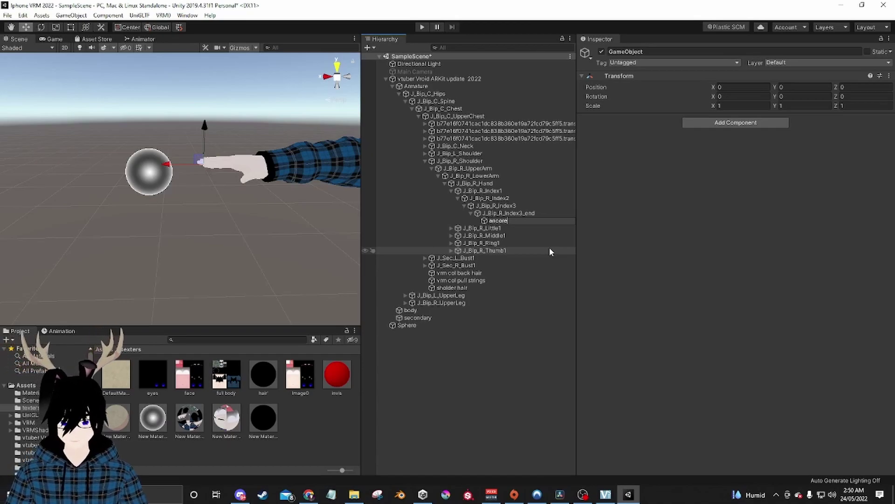
key(BackSpace)
key(BackSpace)
key(BackSpace)
key(BackSpace)
key(BackSpace)
key(BackSpace)
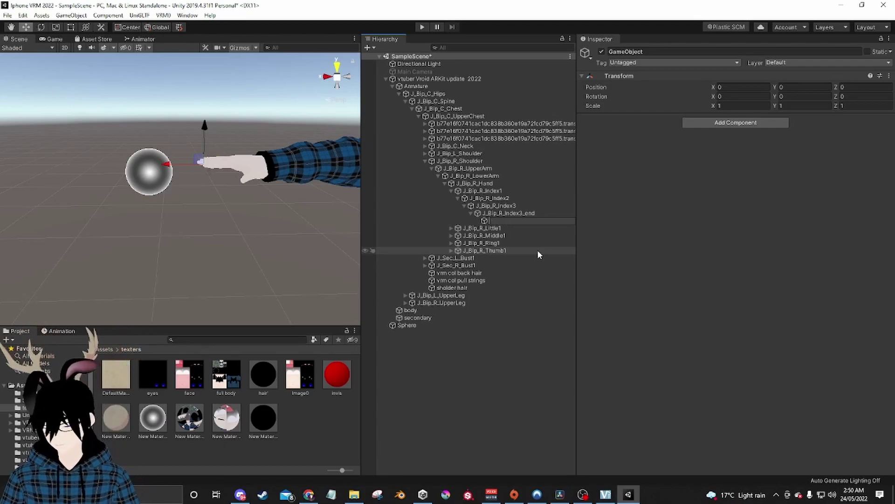
Step: Name the fingertip child RB and add a Rigidbody component to it
text(RB)
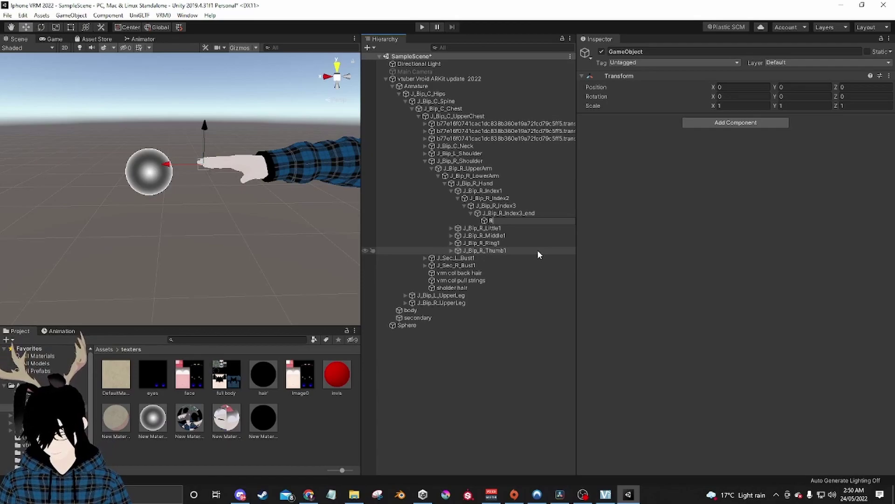
click(538, 314)
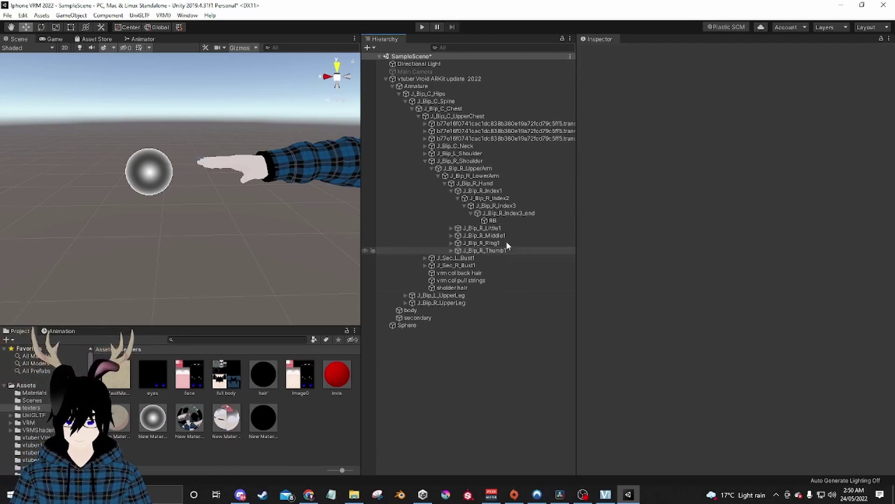
click(506, 219)
click(695, 124)
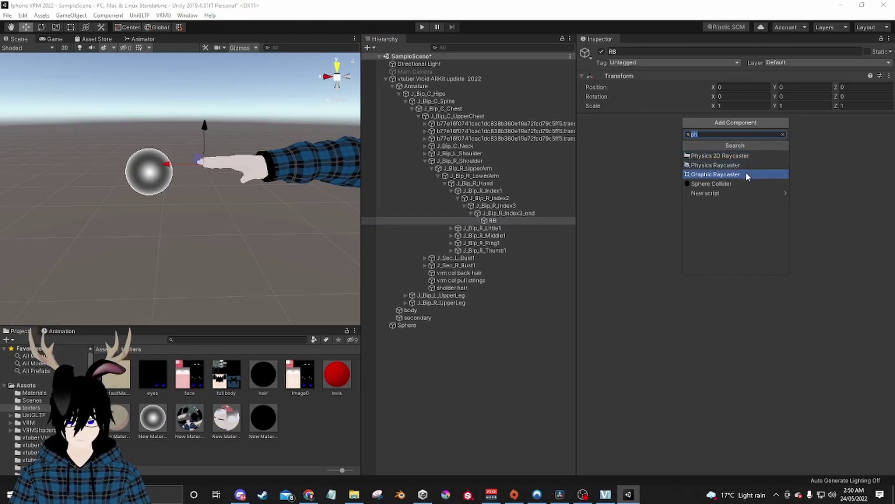
text(ri)
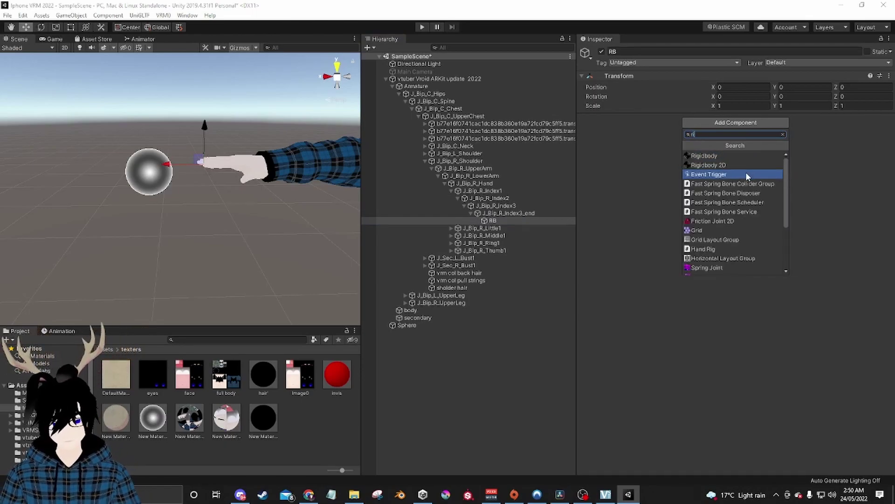
click(728, 154)
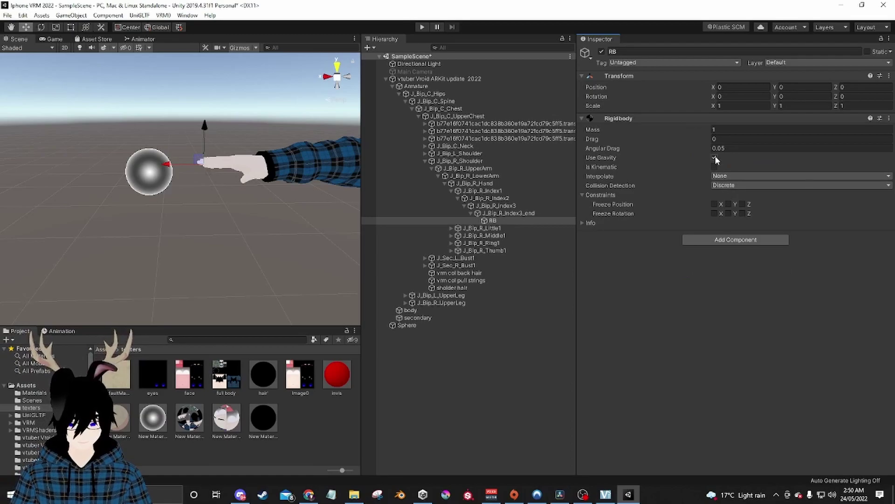
Step: Set RB's Rigidbody to drag 1 and angular drag 0, with its position and rotation axes frozen
text(0)
click(727, 139)
text(1)
click(714, 213)
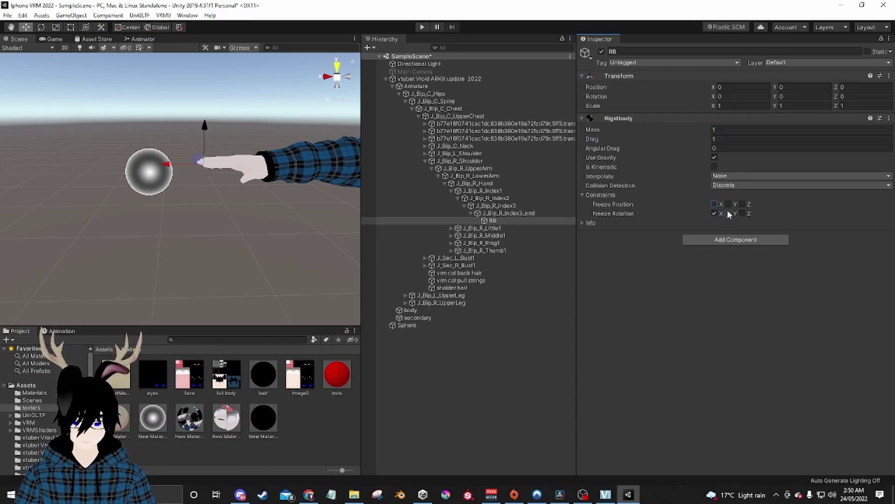
click(727, 195)
click(583, 195)
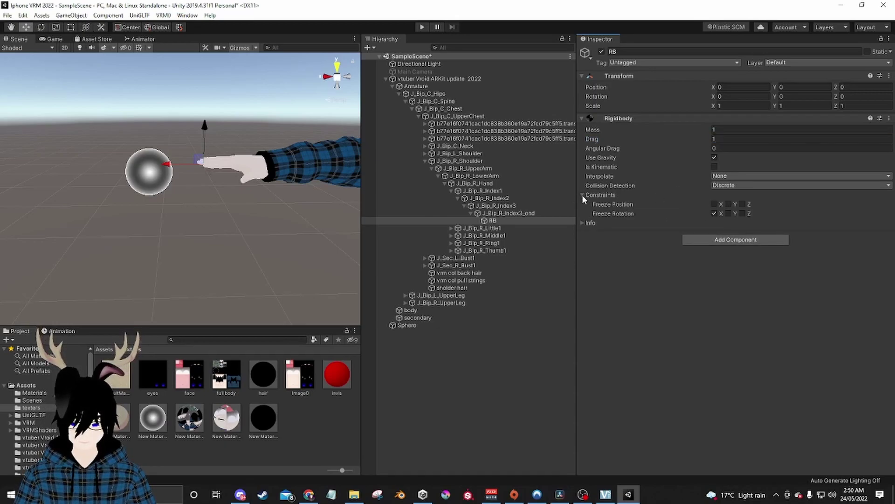
click(728, 204)
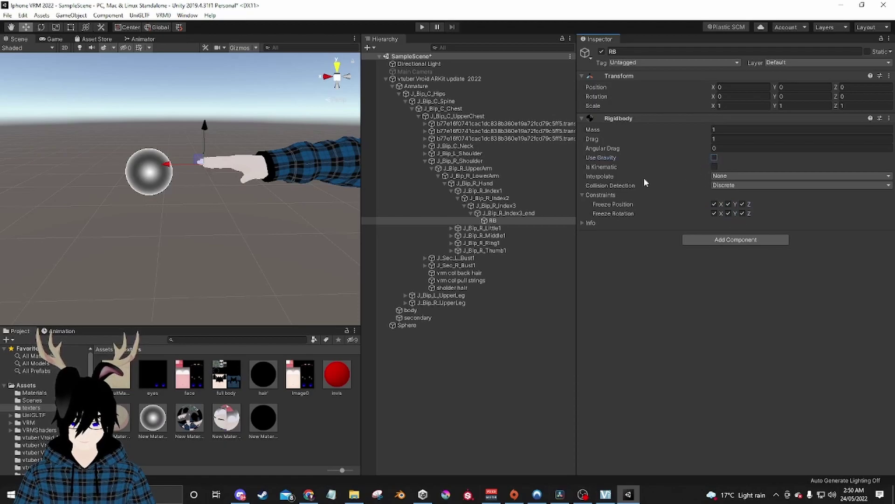
Step: Offset RB along X to 0.1187, toward the sphere
drag(165, 166, 122, 166)
right_drag(121, 166, 146, 194)
drag(146, 194, 145, 194)
right_drag(215, 233, 189, 192)
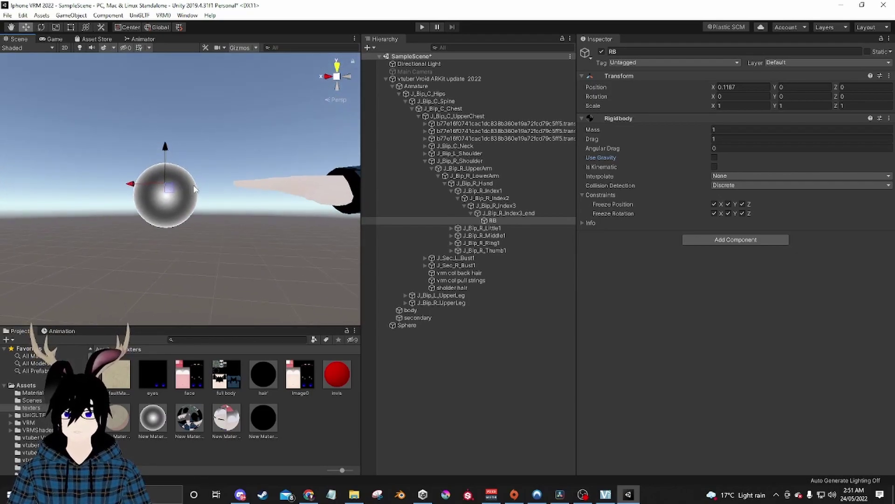
Step: Delete the Sphere's Sphere Collider component and bring up the Add Component list
click(418, 324)
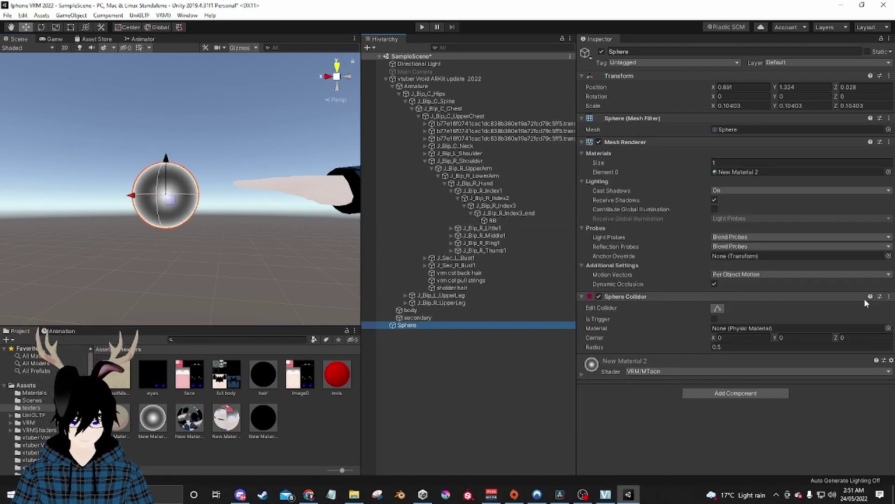
click(889, 297)
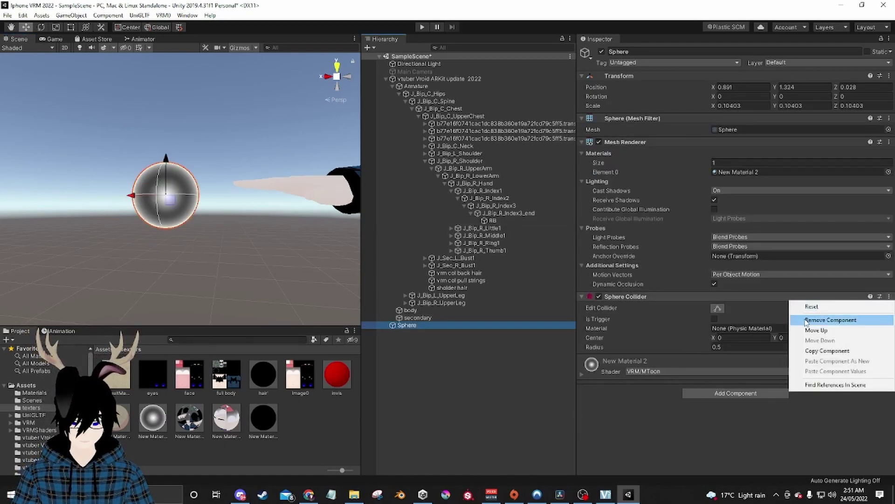
click(832, 320)
click(700, 329)
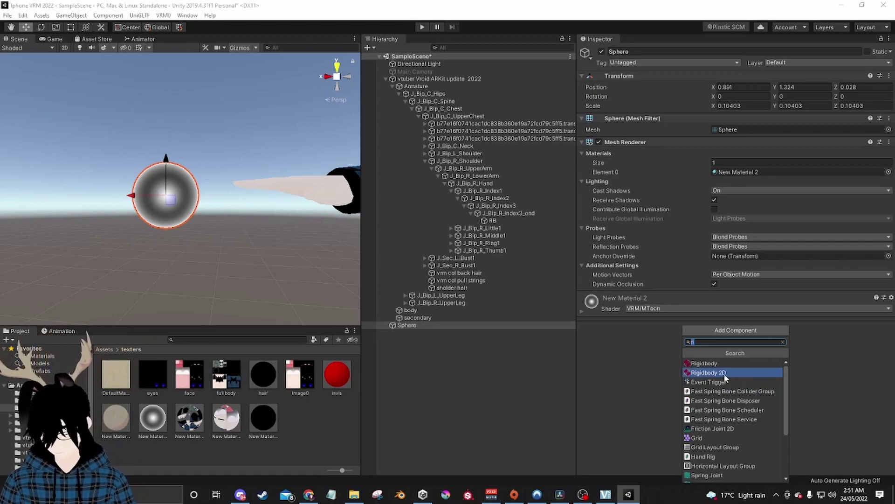
Step: Filter the component list with 'sp' and add a Spring Joint to the sphere
key(BackSpace)
text(sp)
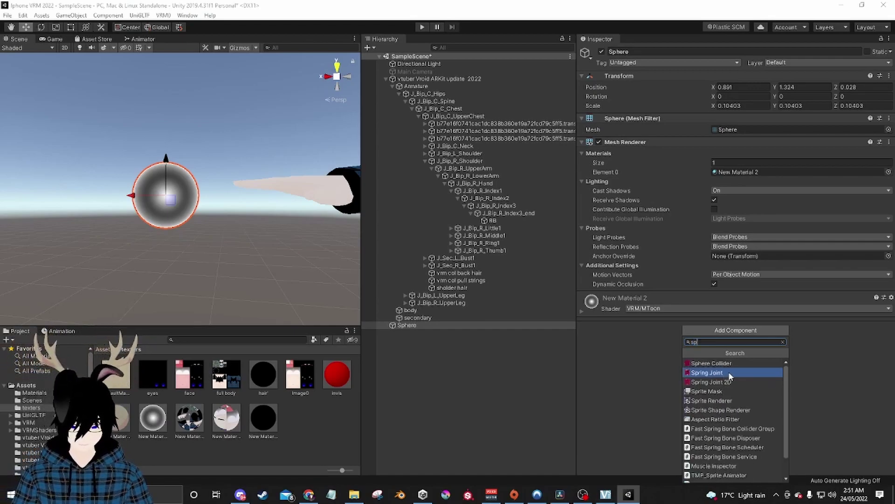
click(732, 373)
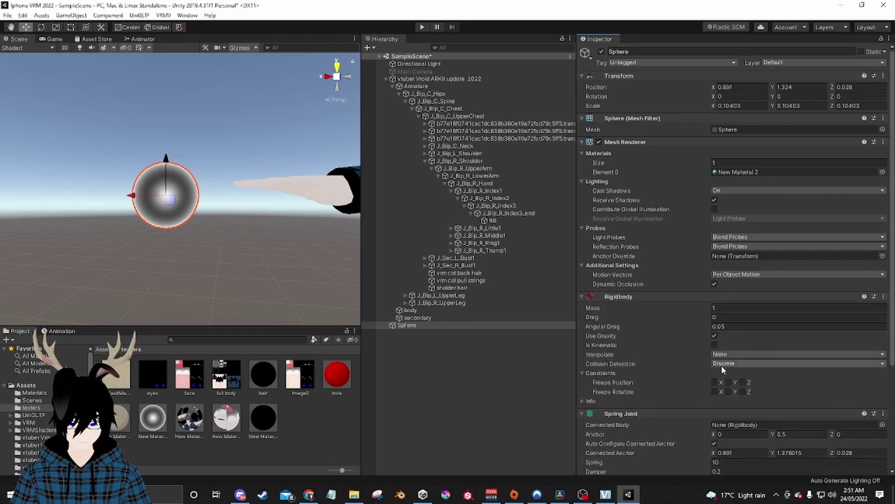
scroll(685, 380, down, 3)
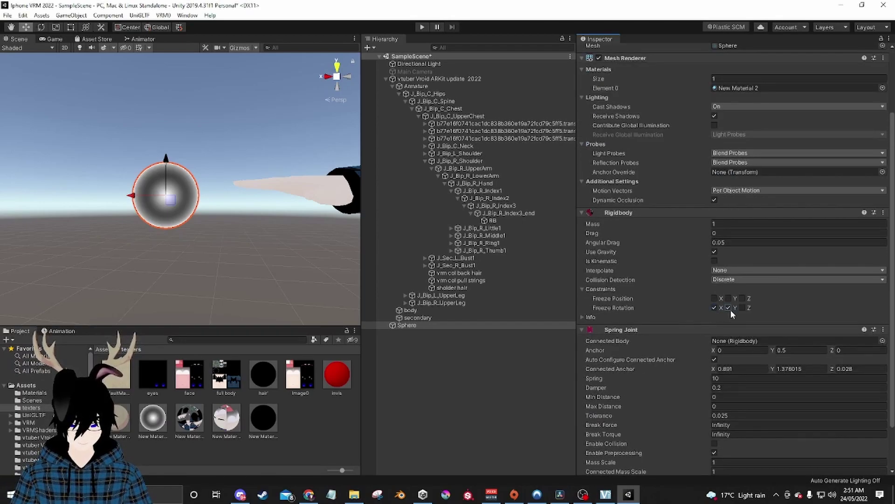
Step: Turn off gravity on the sphere's Rigidbody and set angular drag 0 and drag 1
click(715, 252)
click(720, 242)
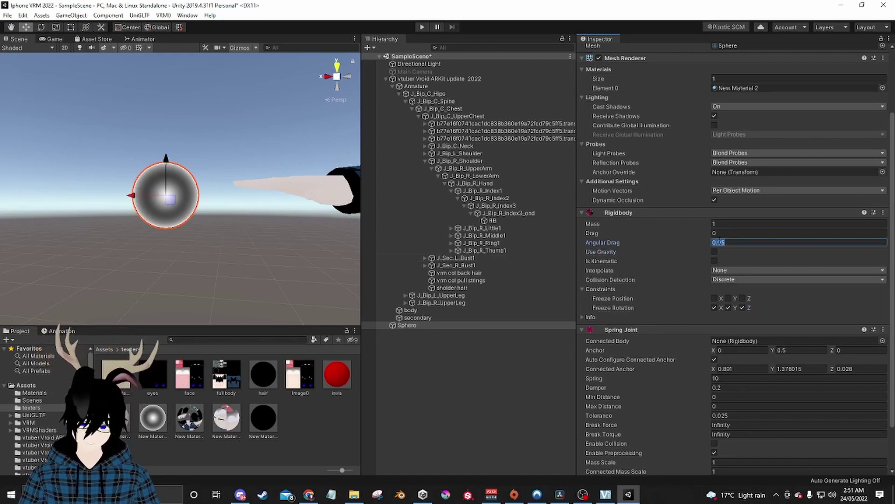
text(0)
click(721, 233)
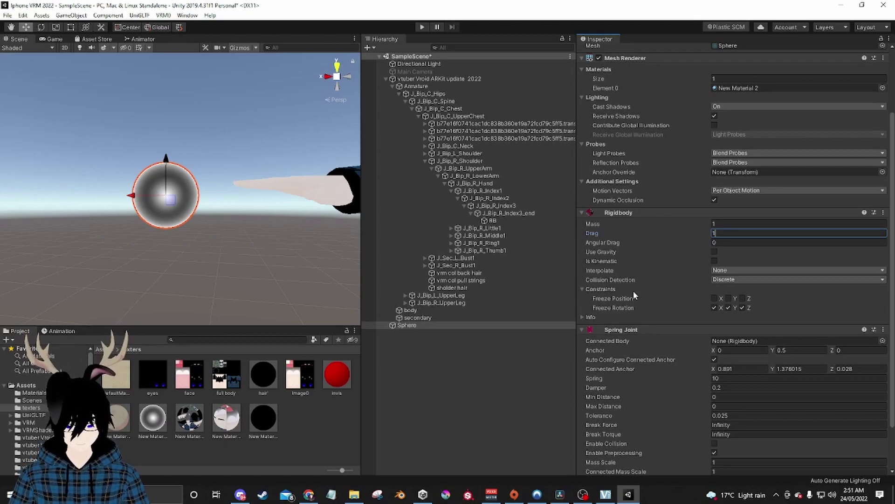
scroll(719, 366, down, 2)
Step: Set the Spring Joint's spring to 100 and damper to 5
click(716, 324)
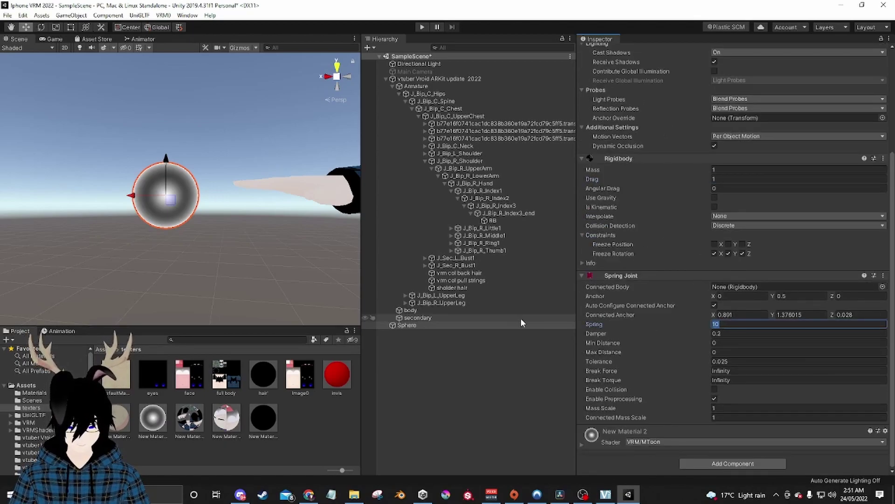
text(100)
click(732, 334)
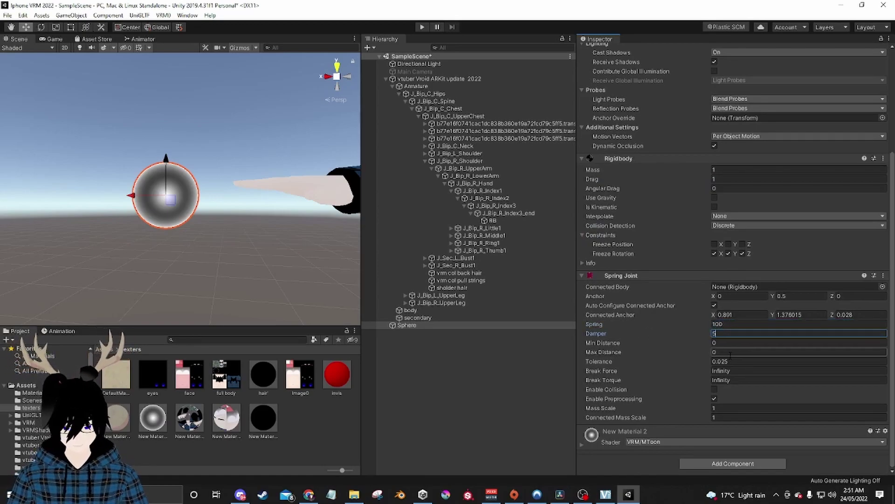
text(5)
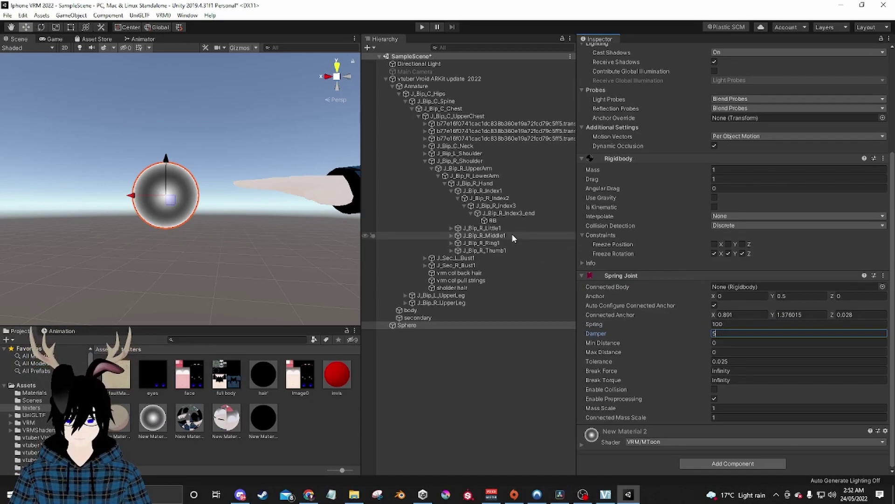
Step: Put RB in the Spring Joint's Connected Body field, view the avatar from the front, and start Play mode
drag(727, 282, 732, 287)
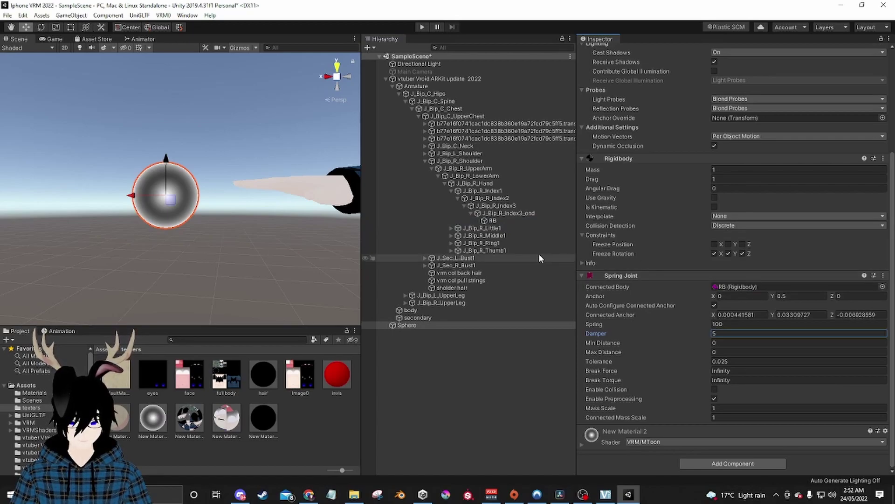
drag(406, 325, 399, 91)
drag(417, 78, 417, 79)
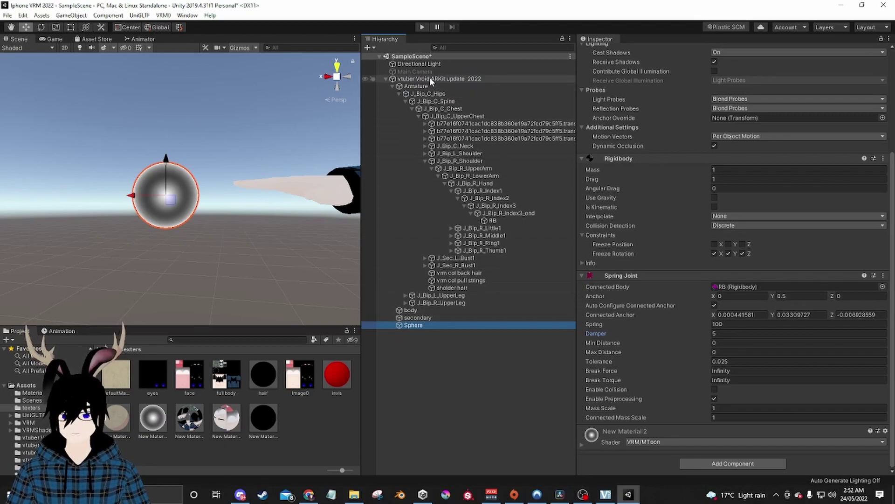
scroll(208, 188, down, 4)
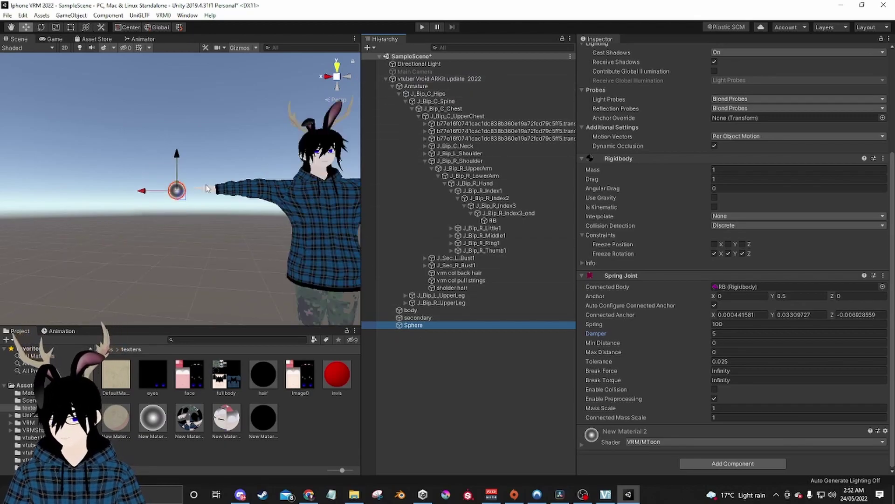
alt+drag(225, 133, 246, 195)
click(424, 28)
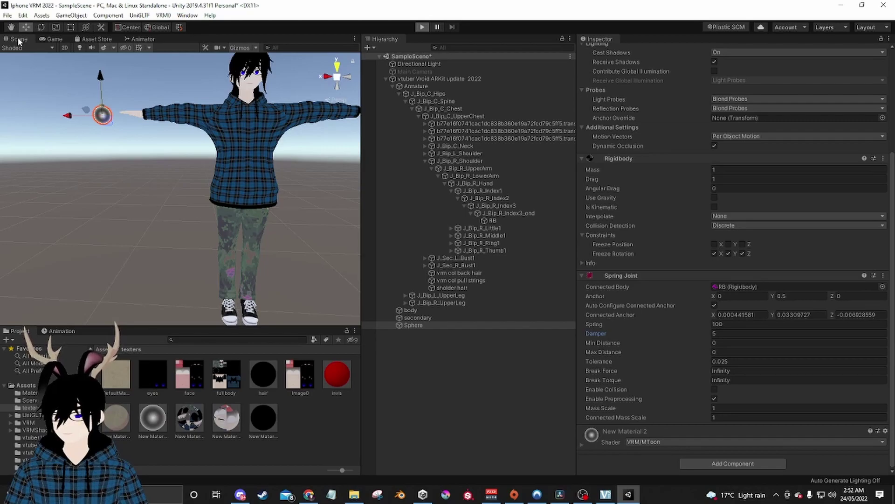
Step: Return to the Scene view, widen the Hierarchy panel, and select J_Bip_C_Hips
key(ctrl+p)
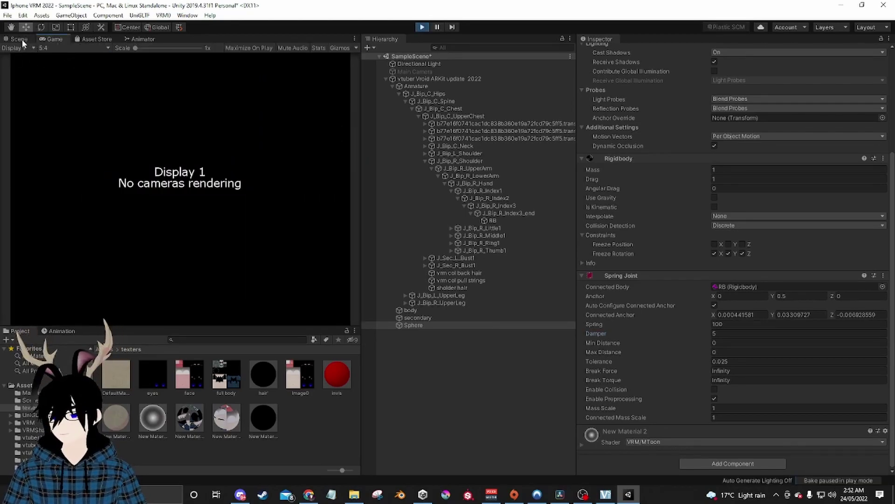
click(19, 39)
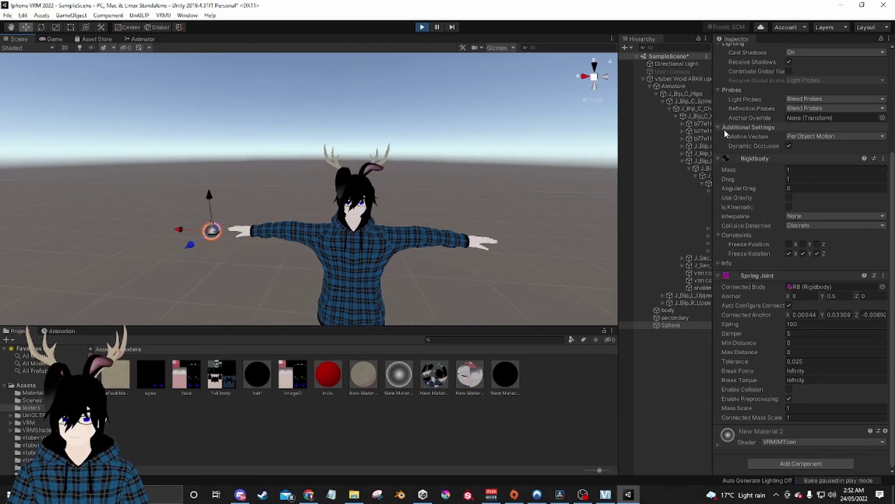
drag(712, 132, 767, 132)
click(695, 93)
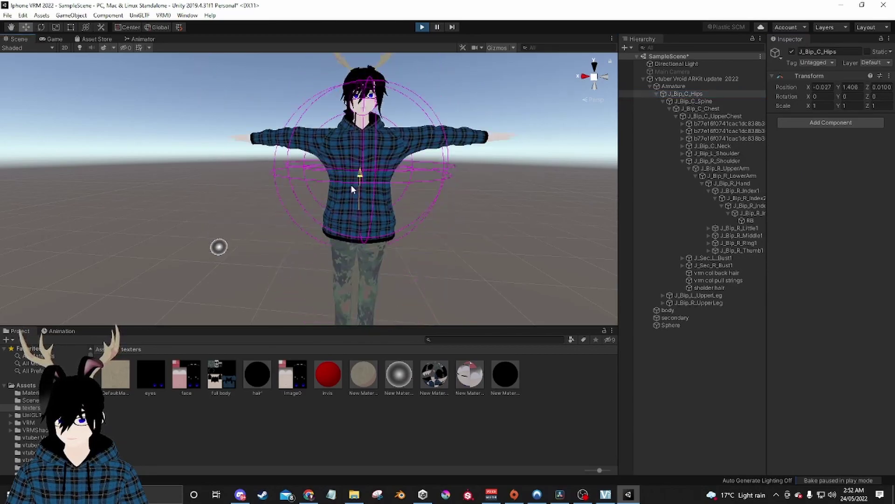
Step: Drag the hips to shift the avatar, then inspect the Sphere's Spring Joint
drag(352, 276, 319, 247)
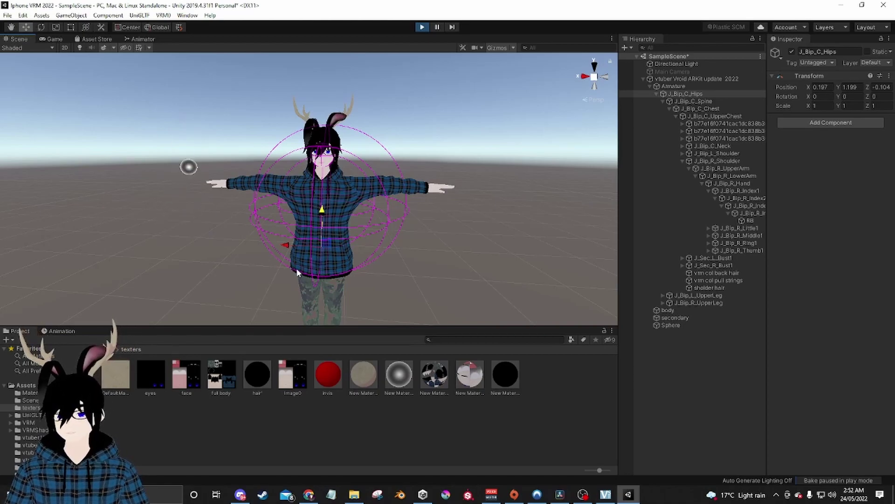
click(672, 325)
scroll(791, 359, down, 10)
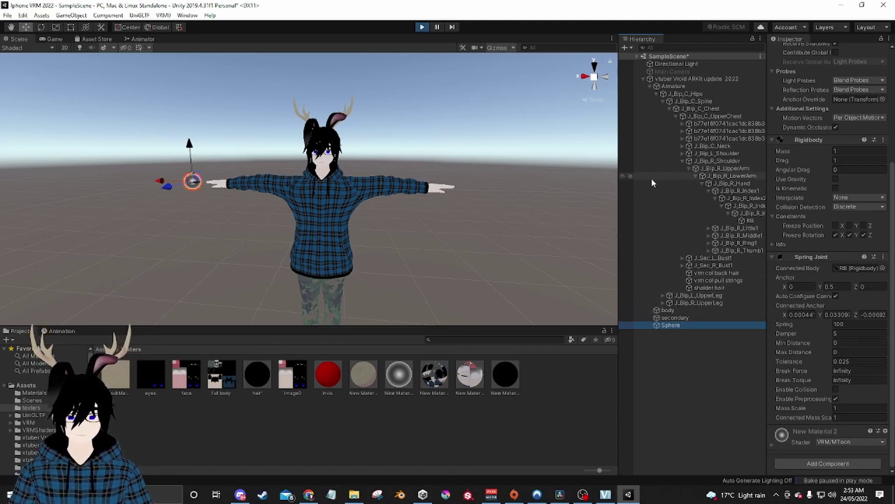
Step: Stop Play mode and recentre the avatar in the Scene view
click(423, 27)
scroll(410, 195, down, 2)
middle_drag(411, 204, 431, 200)
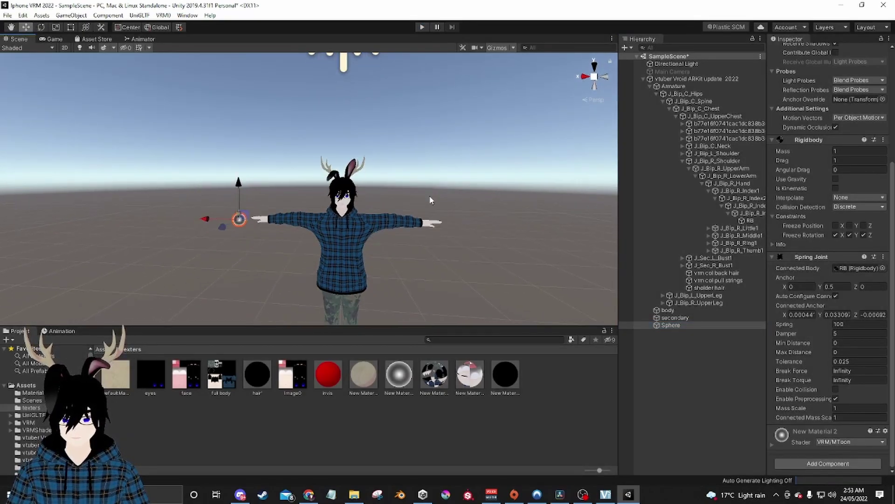